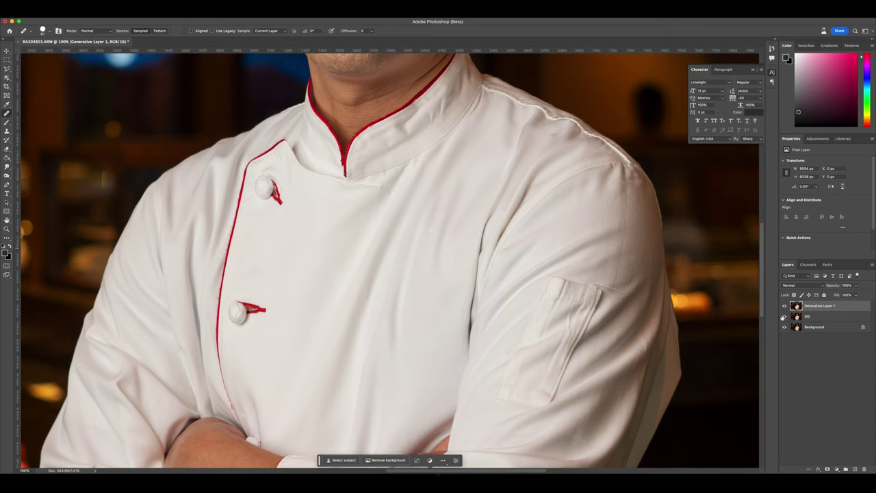
key(m)
click(13, 115)
click(433, 230)
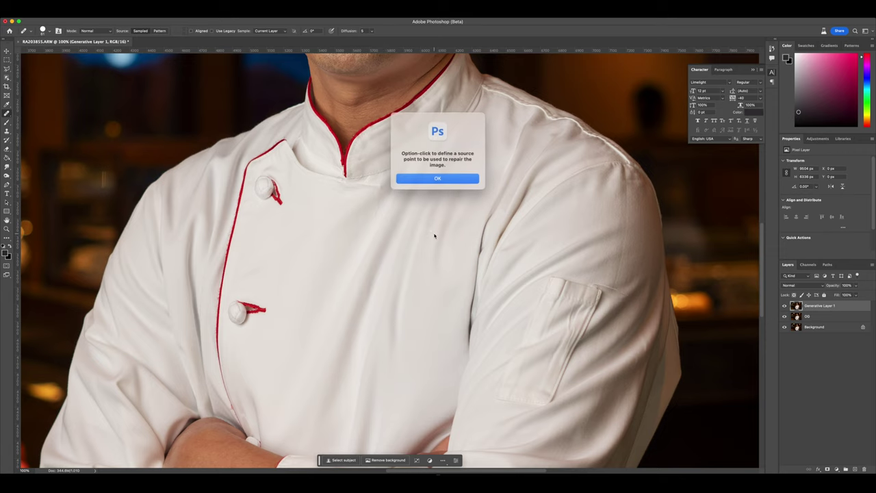
click(462, 179)
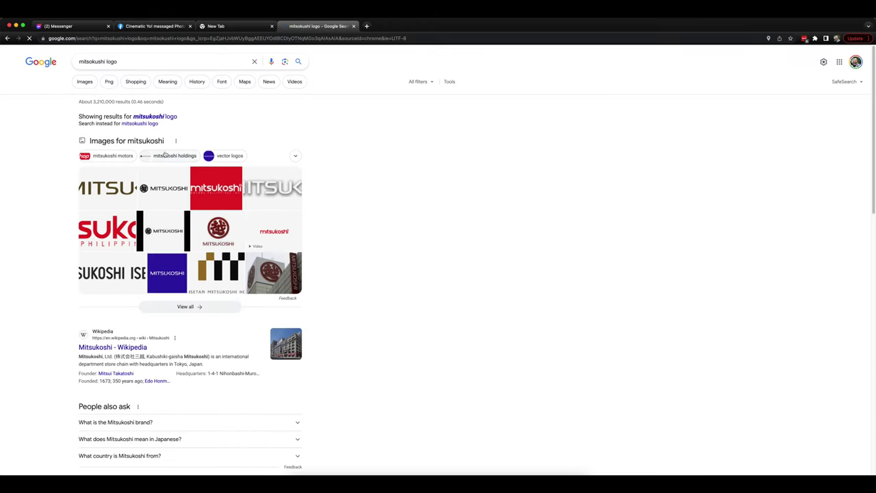
- Copy the gold Wikimedia Commons Mitsukoshi logo from the Google image results and paste it into the chef portrait in Photoshop
click(84, 81)
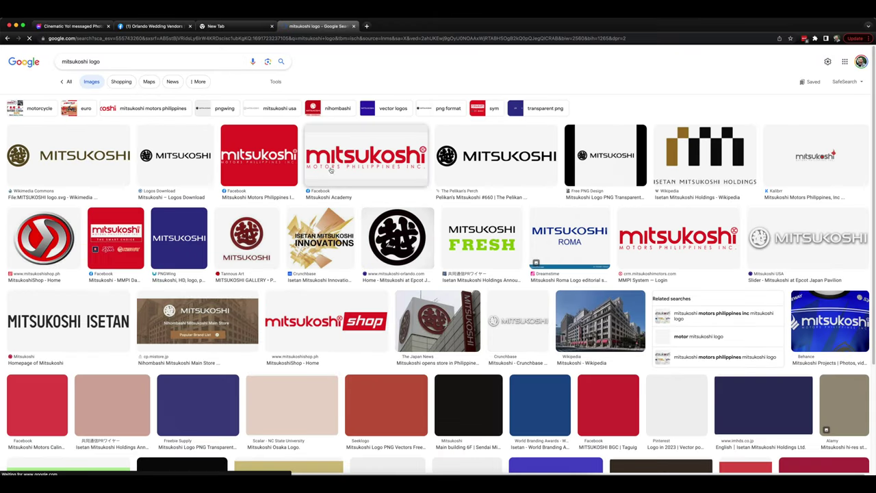
click(105, 156)
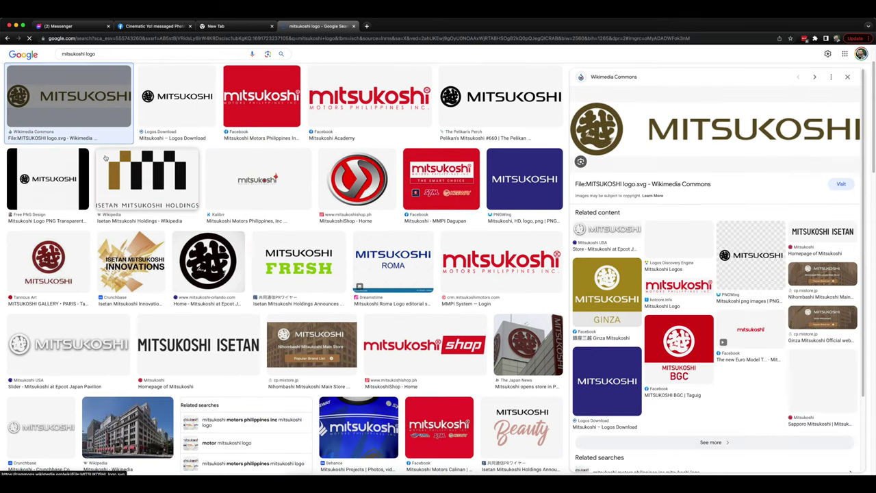
right_click(664, 135)
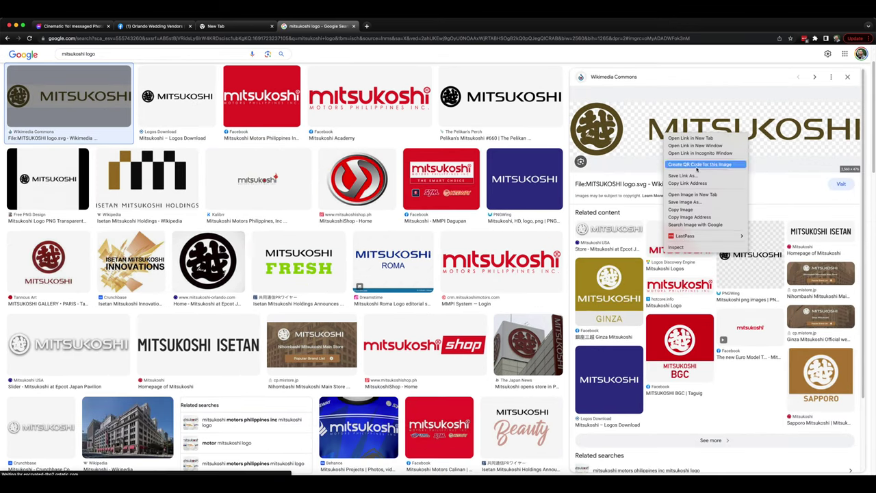
click(704, 210)
click(394, 470)
key(super+v)
- Select the MITSUKOSHI lettering of the pasted logo, move it closer to the round emblem and deselect it
click(7, 60)
mouse_move(658, 180)
mouse_down()
mouse_move(356, 312)
mouse_move(289, 309)
mouse_up()
click(7, 51)
drag(364, 254, 337, 254)
click(8, 59)
click(213, 102)
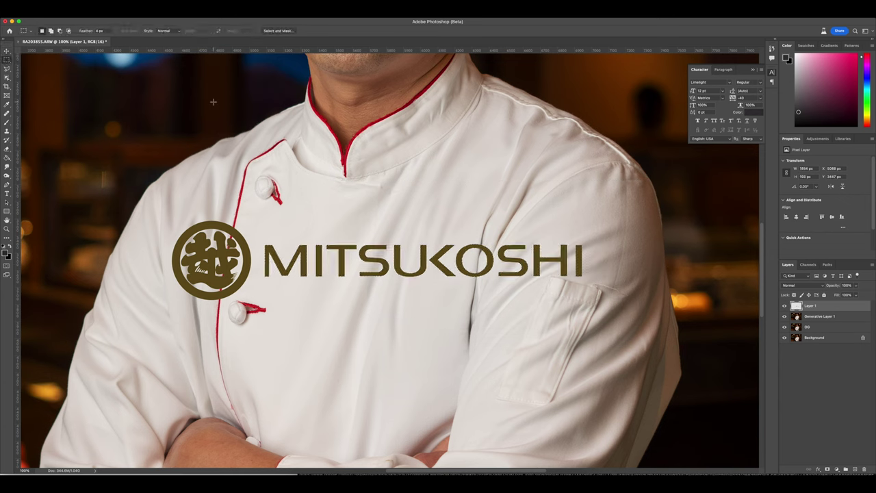
- Apply a Color Overlay to the logo layer using the dark red sampled from the jacket's piping
right_click(810, 305)
click(831, 150)
click(830, 149)
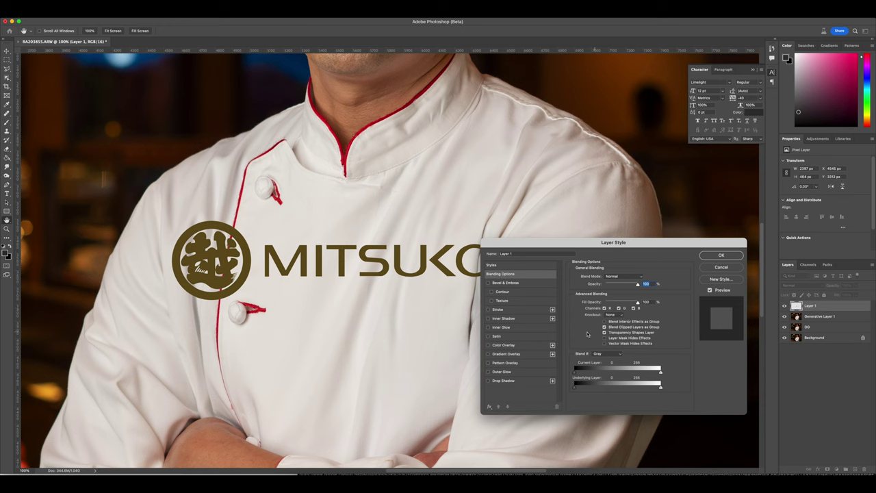
click(503, 345)
click(641, 278)
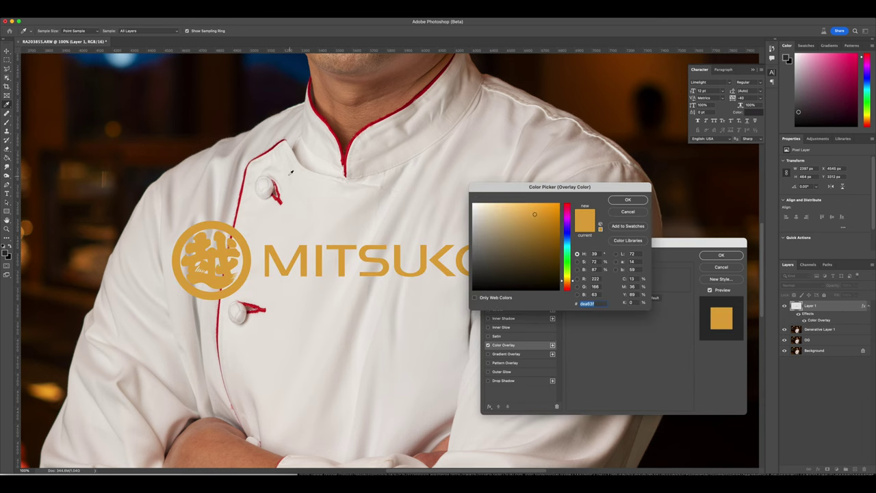
click(243, 191)
click(628, 199)
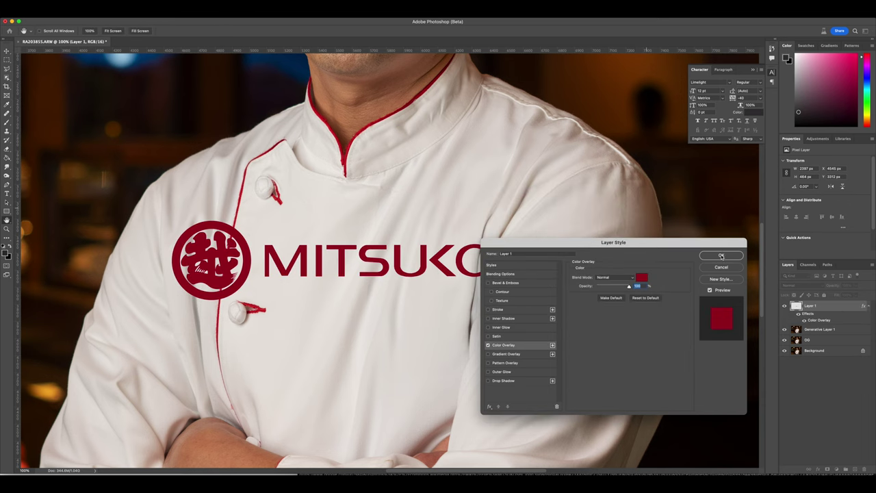
click(721, 256)
- Duplicate the full-size logo layer as a hidden backup and select the original Layer 1
key(ctrl+j)
key(m)
click(797, 329)
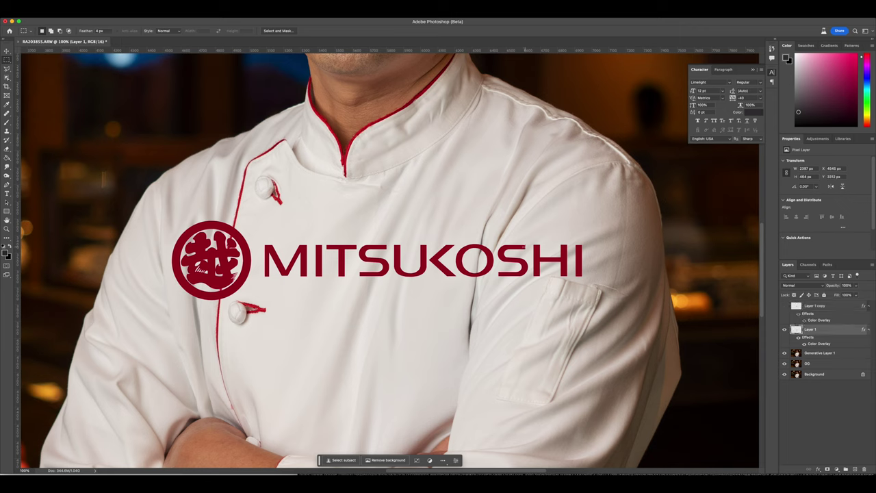
- Scale the logo to about 25% with Free Transform and place it on the jacket's chest near the sleeve seam
right_click(400, 234)
click(427, 312)
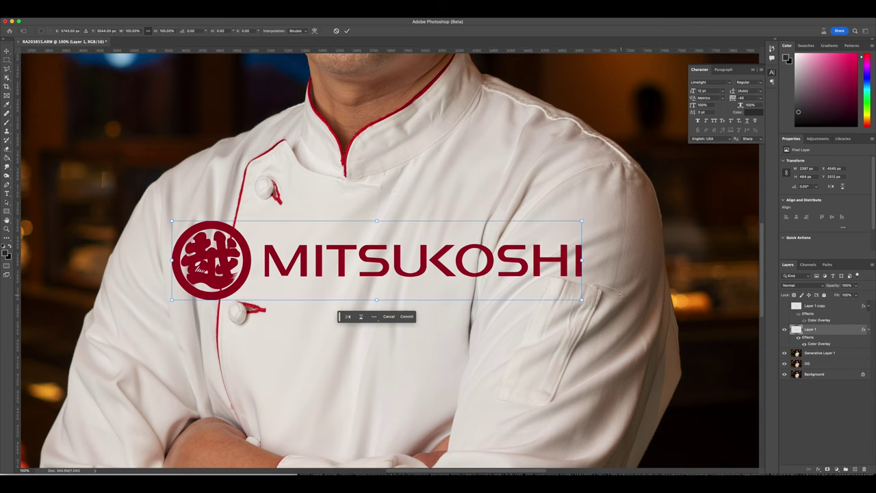
drag(581, 300, 452, 275)
drag(334, 286, 352, 278)
drag(413, 271, 441, 277)
- Distort the logo's corners to match the angle of the chest and apply the transform
right_click(466, 276)
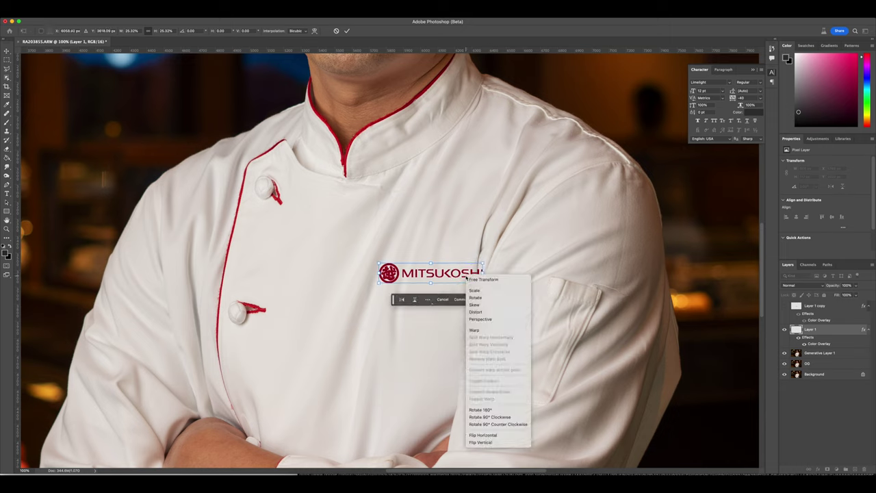
click(485, 312)
drag(482, 263, 486, 261)
drag(377, 262, 385, 282)
drag(484, 284, 481, 263)
right_click(466, 277)
click(482, 305)
right_click(463, 265)
click(449, 267)
key(Return)
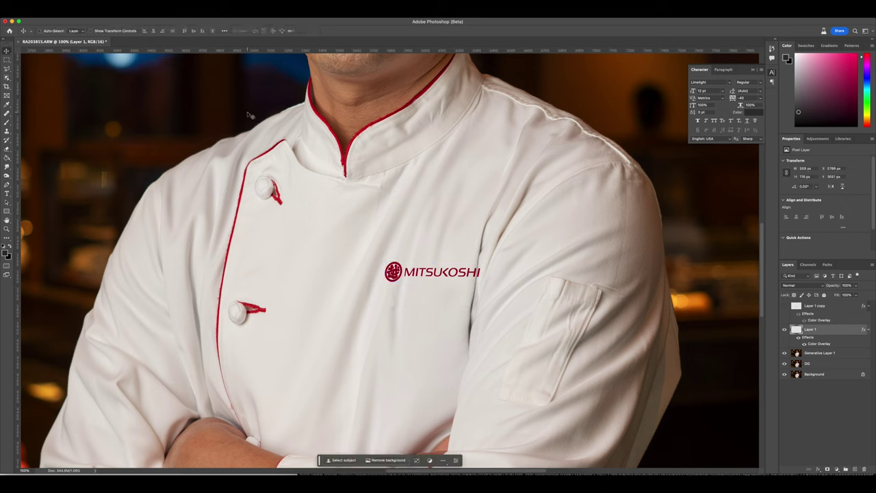
- Warp the logo's emblem end slightly to follow the jacket fabric and apply the warp
key(m)
right_click(428, 201)
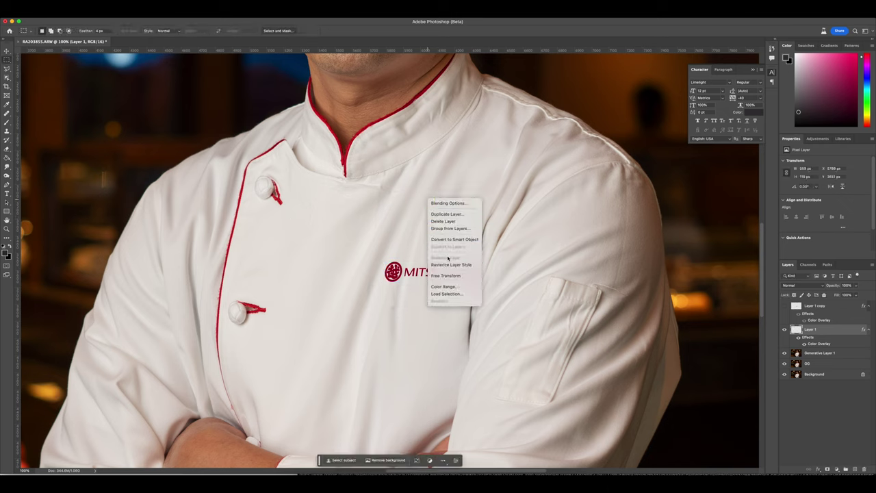
click(445, 275)
right_click(447, 270)
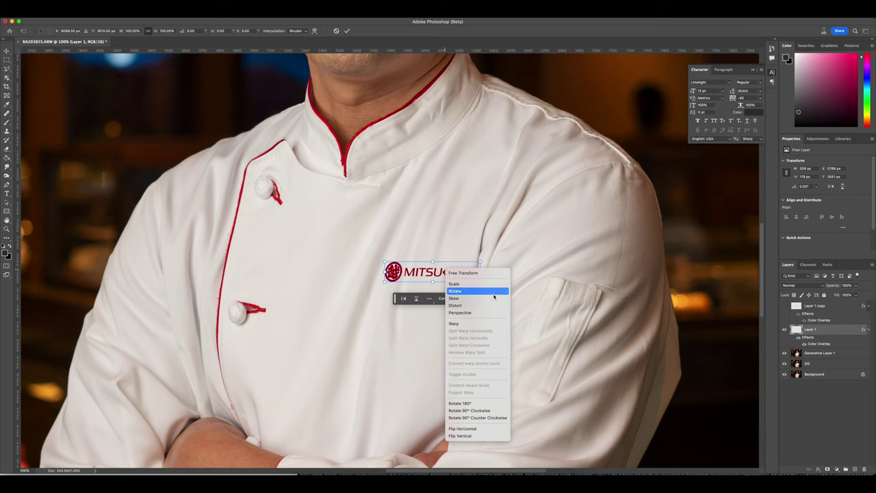
click(478, 328)
drag(396, 273, 395, 274)
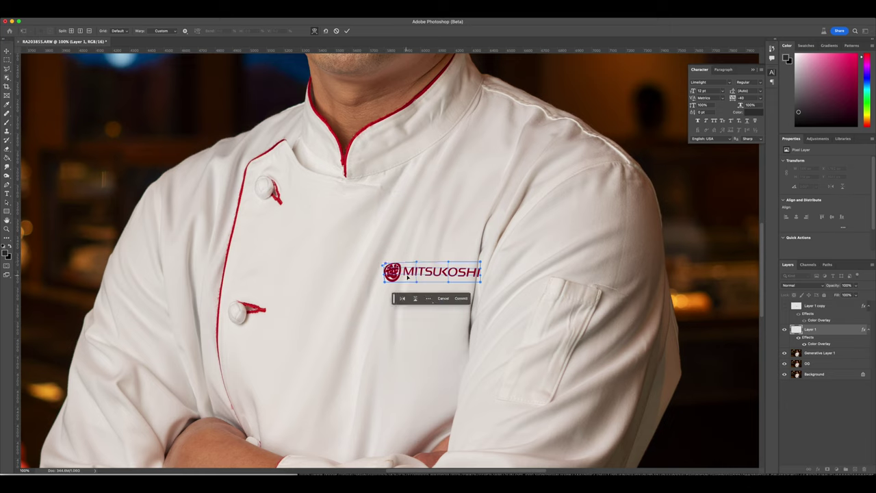
drag(481, 276, 451, 270)
key(super+z)
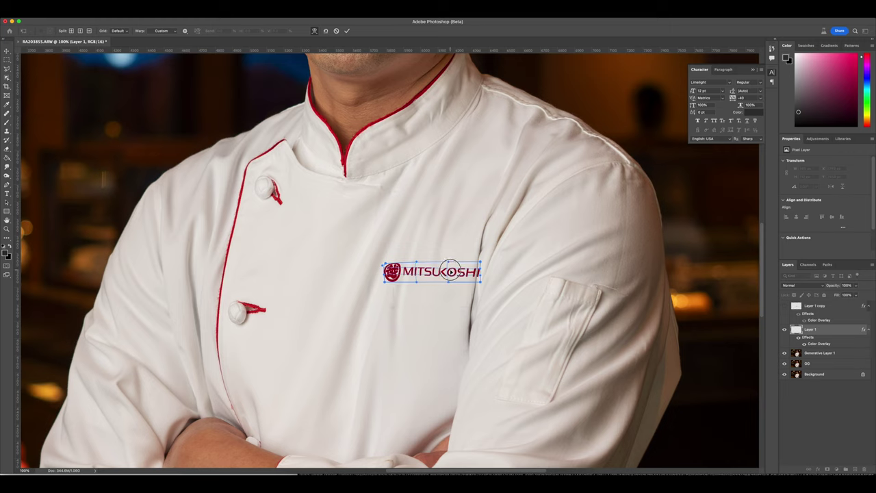
key(Return)
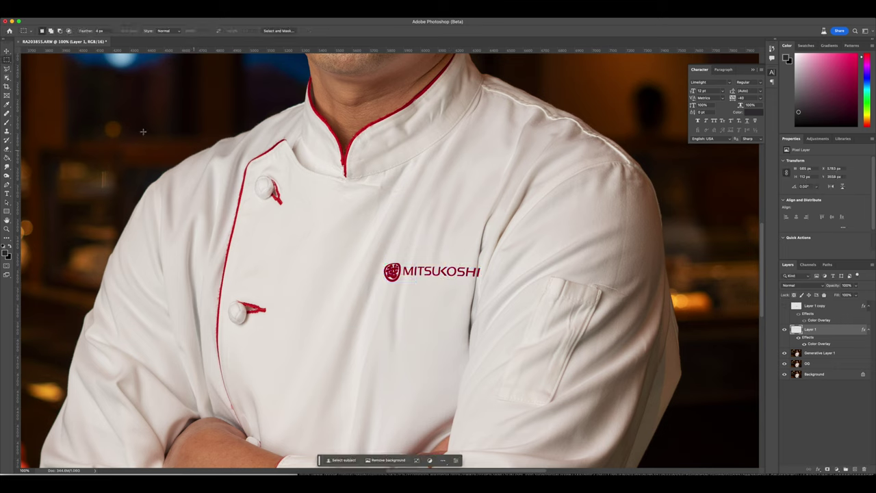
- Nudge the logo 10 px to the left and shrink it to about 497 px wide by 98 px high
click(7, 52)
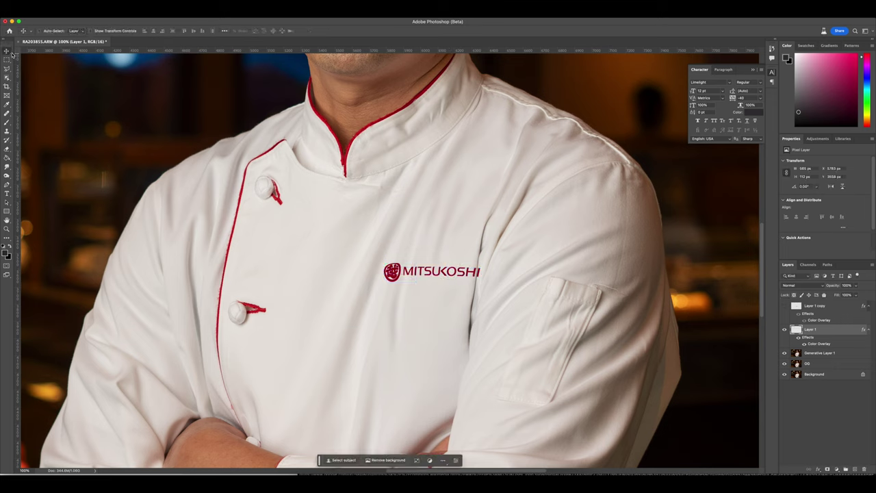
click(328, 157)
key(shift+Left)
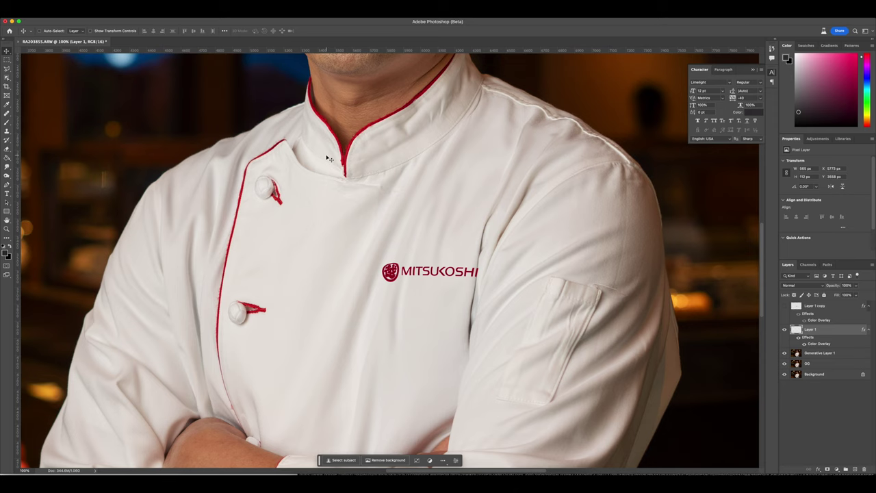
right_click(449, 211)
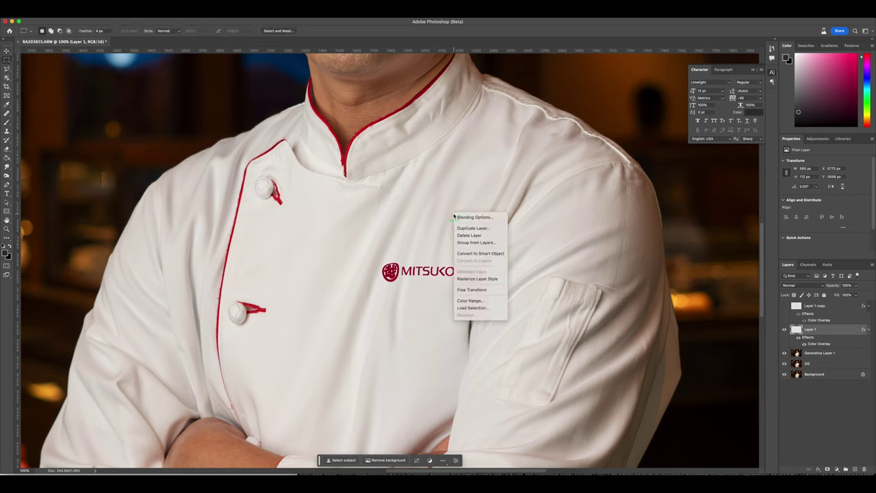
click(479, 290)
drag(382, 260, 385, 263)
key(Return)
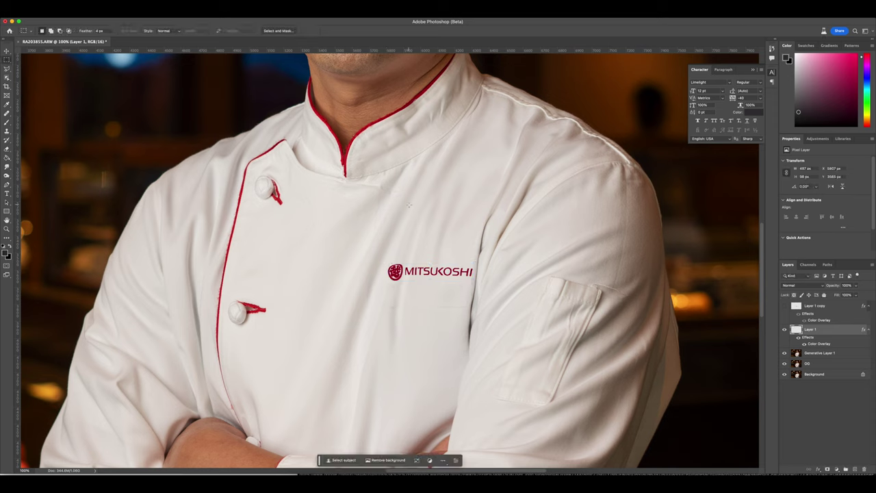
- Duplicate the resized and warped logo layer, hide the copy, and select Layer 1 again
key(super+j)
click(784, 330)
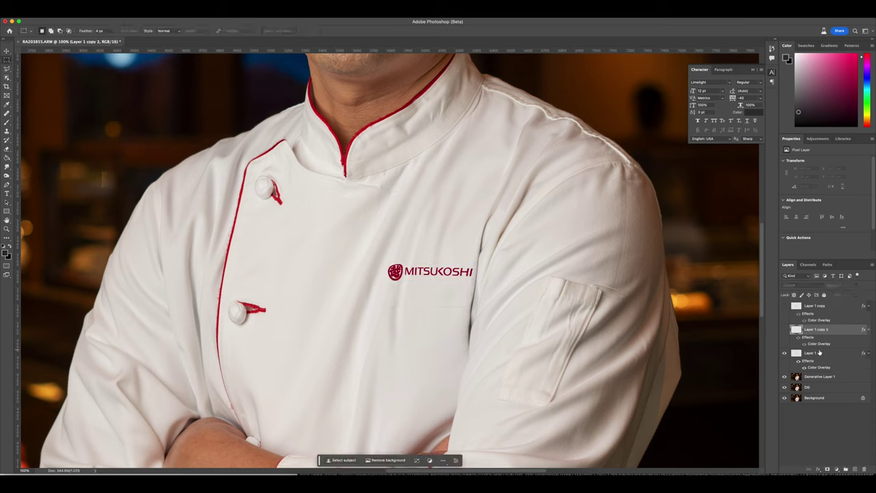
click(819, 352)
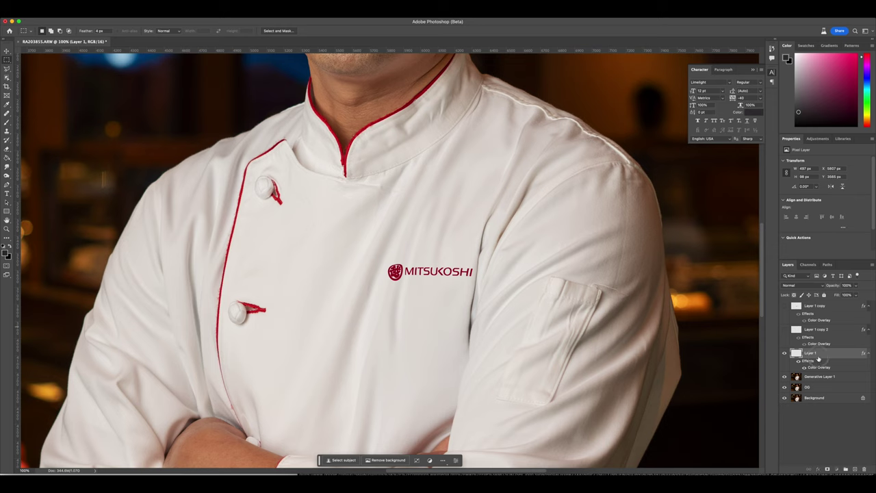
- Apply a Gaussian Blur with a radius of 1.2 pixels to the logo on Layer 1
click(178, 14)
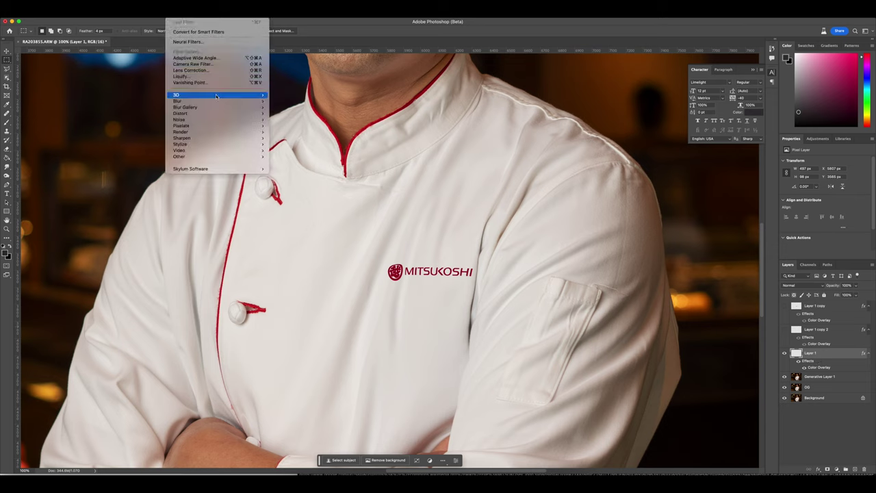
mouse_move(216, 104)
click(302, 132)
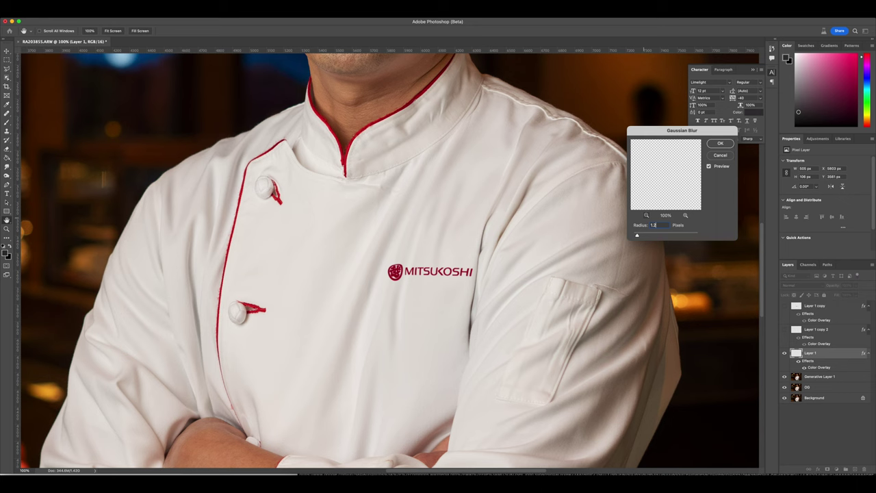
key(Return)
- Examine how the blurred logo looks in the full portrait and inspect the chef's face at 100%
key(m)
key(super+minus)
key(super+minus)
key(super+minus)
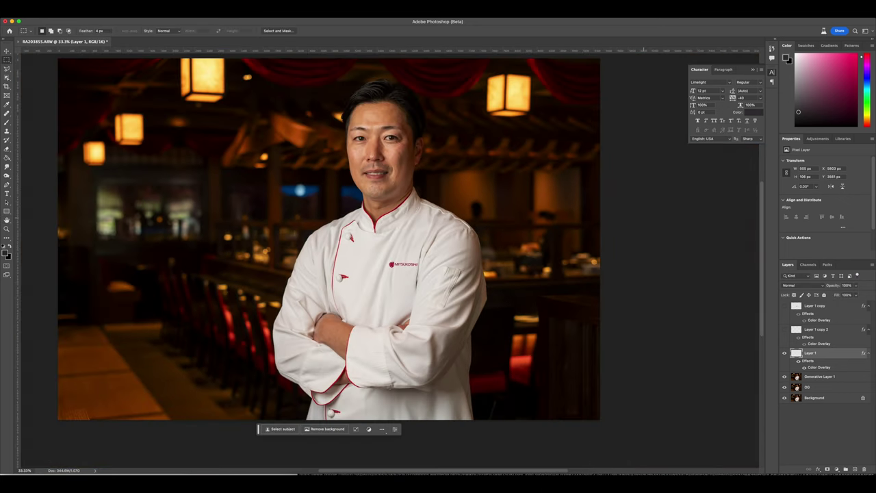
key(super+plus)
scroll(616, 251, up, 4)
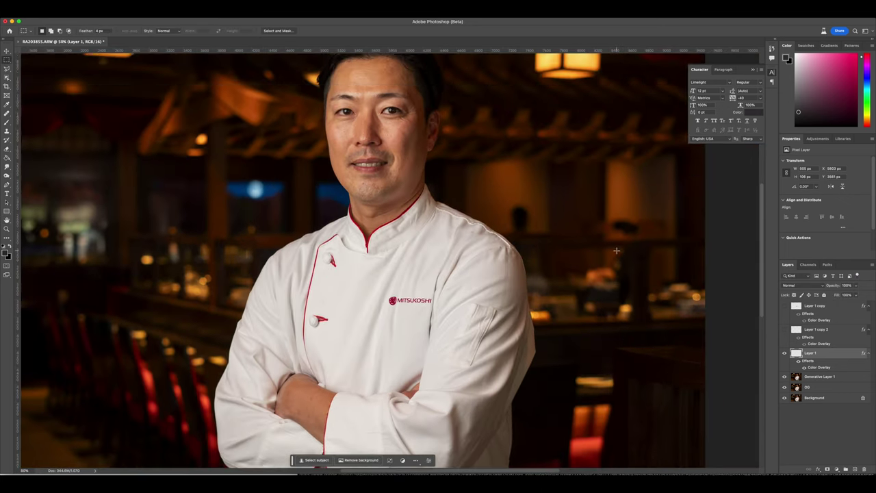
scroll(616, 250, up, 3)
key(super+equal)
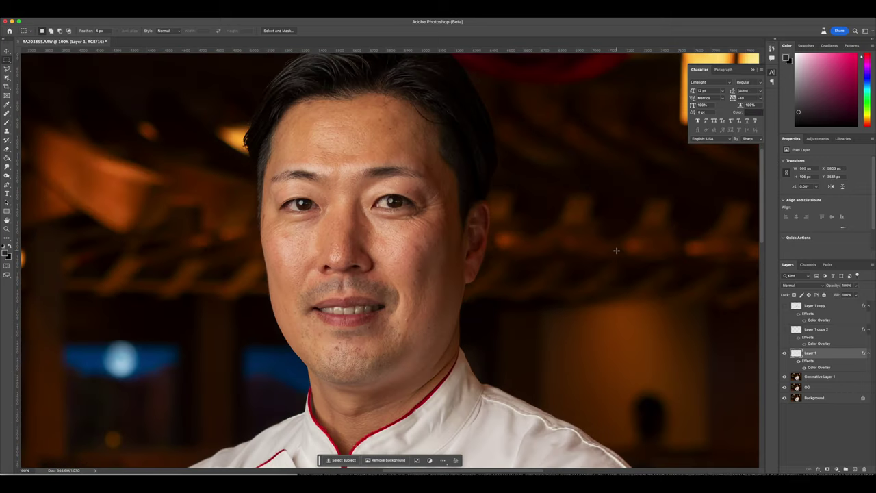
scroll(523, 247, left, 4)
- Group Layer 1 with Generative Layer 1, duplicate the group, hide the original and name the copy "workable"
click(824, 378)
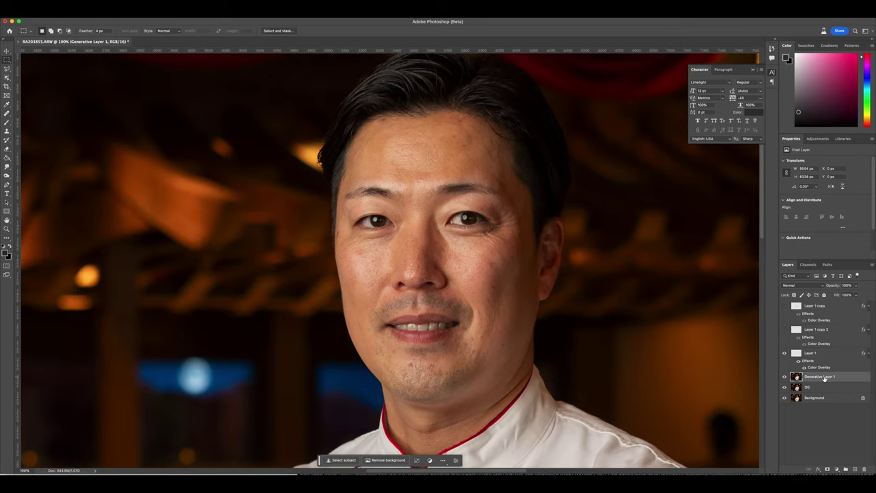
right_click(838, 356)
key(Escape)
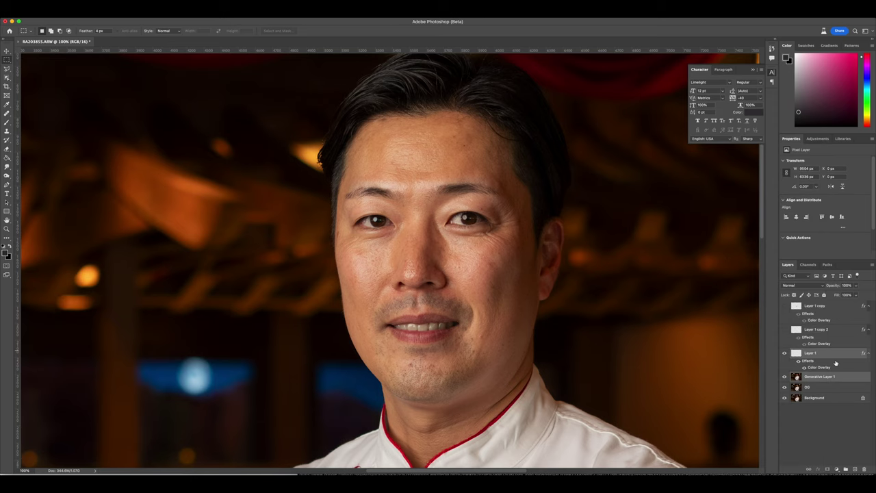
click(499, 240)
key(super+j)
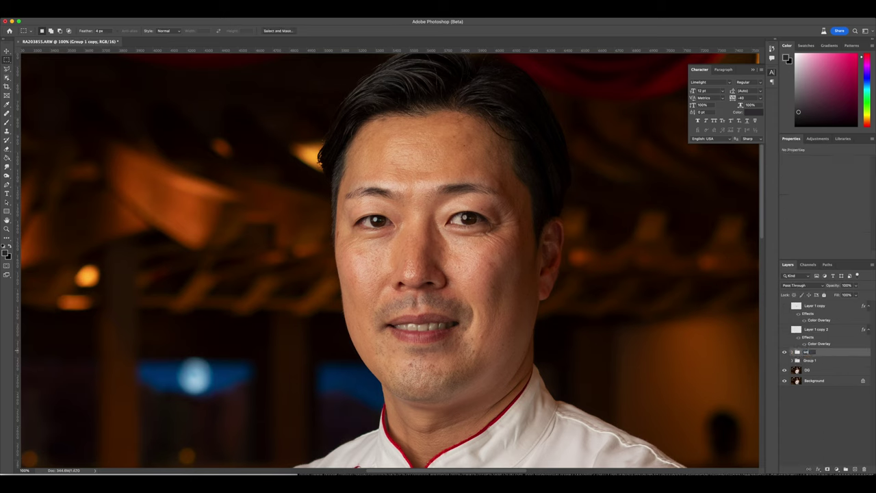
text(e)
key(Return)
- Expand the workable group, select its Generative Layer 1 and switch to the Spot Healing Brush
click(791, 352)
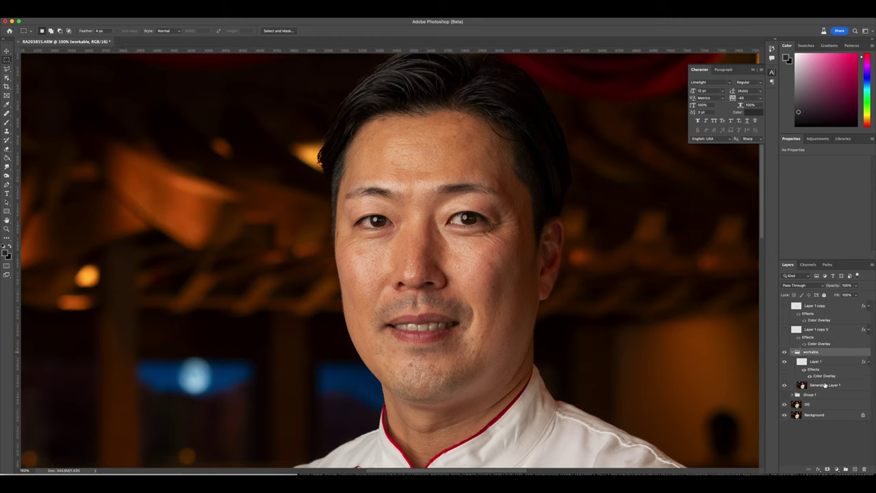
click(821, 385)
click(8, 104)
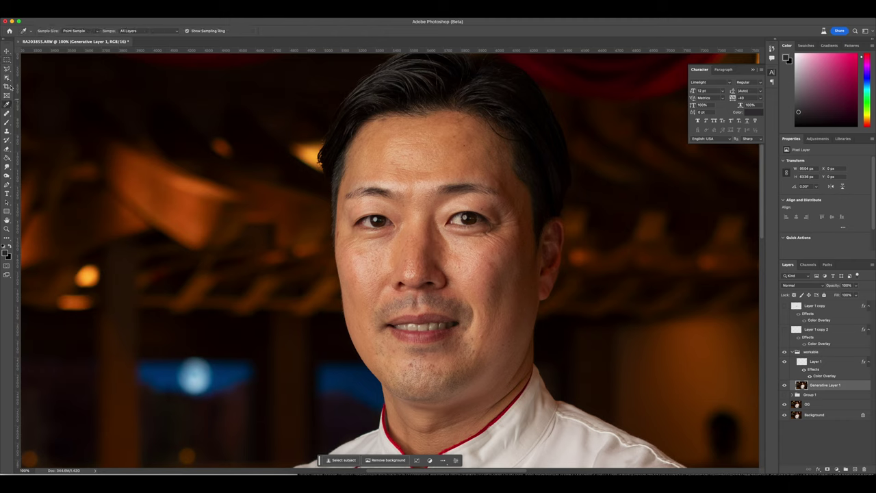
click(6, 78)
click(6, 69)
click(106, 31)
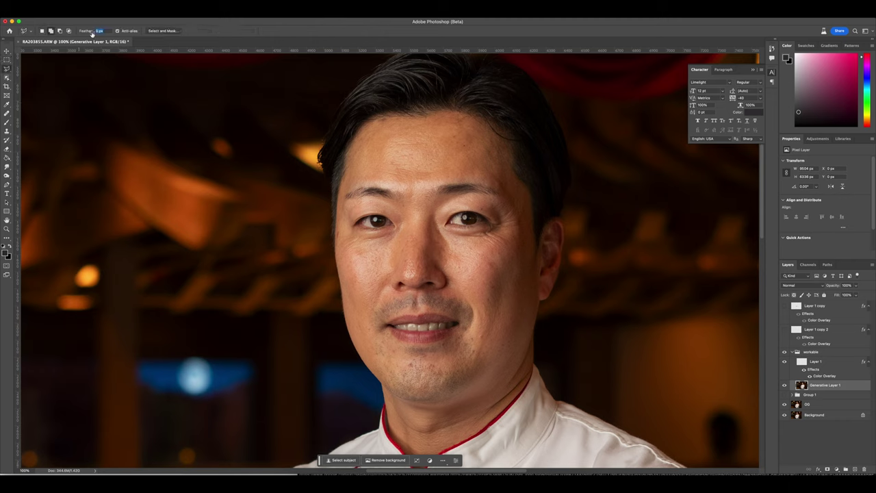
click(6, 131)
click(6, 122)
click(6, 114)
click(31, 112)
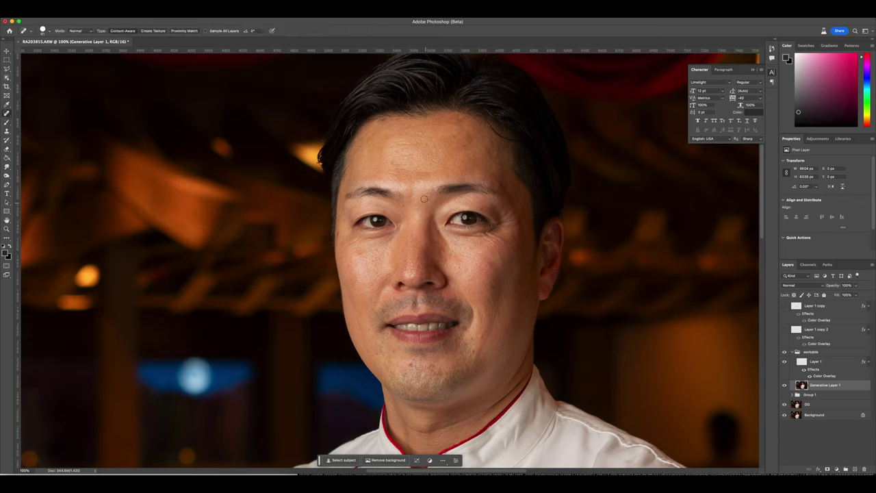
- Heal the small blemishes on the chef's forehead, cheeks and chin with the Spot Healing Brush
drag(427, 171, 374, 168)
drag(362, 252, 340, 241)
mouse_move(458, 140)
mouse_down()
mouse_move(463, 119)
mouse_move(428, 121)
mouse_move(409, 143)
mouse_up()
drag(414, 369, 419, 359)
drag(361, 320, 366, 331)
drag(497, 296, 486, 283)
drag(442, 372, 418, 368)
click(472, 351)
- Reduce the healing brush to 27 px and retouch the creases under both eyes and the spots and shine on the nose
key(super+equal)
key(super+equal)
right_click(507, 260)
drag(526, 275, 523, 274)
key(Return)
drag(538, 160, 561, 202)
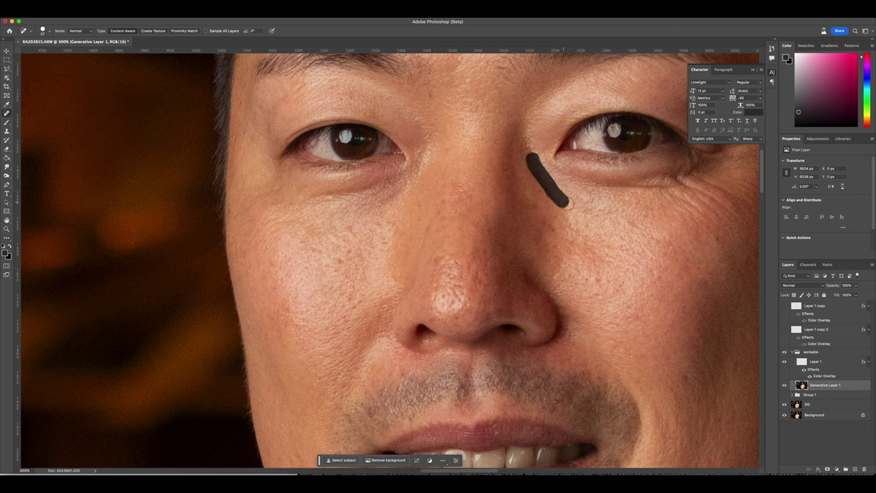
drag(422, 155, 403, 199)
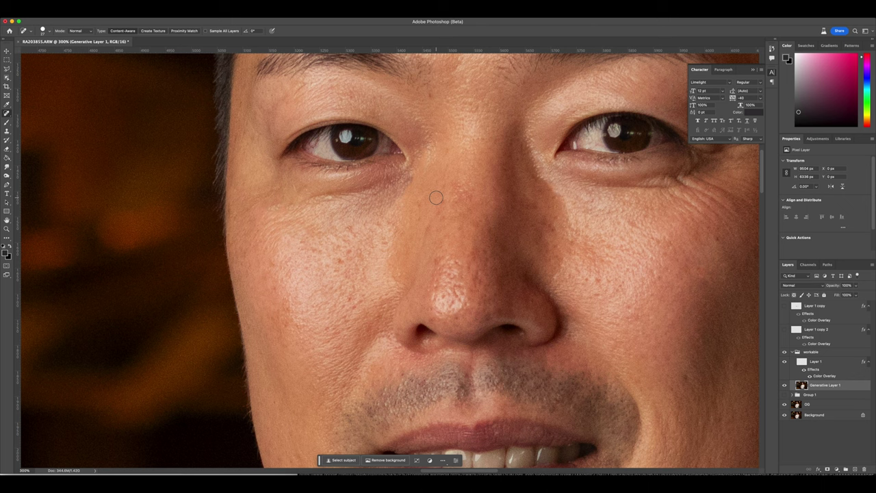
click(462, 190)
click(443, 216)
click(457, 293)
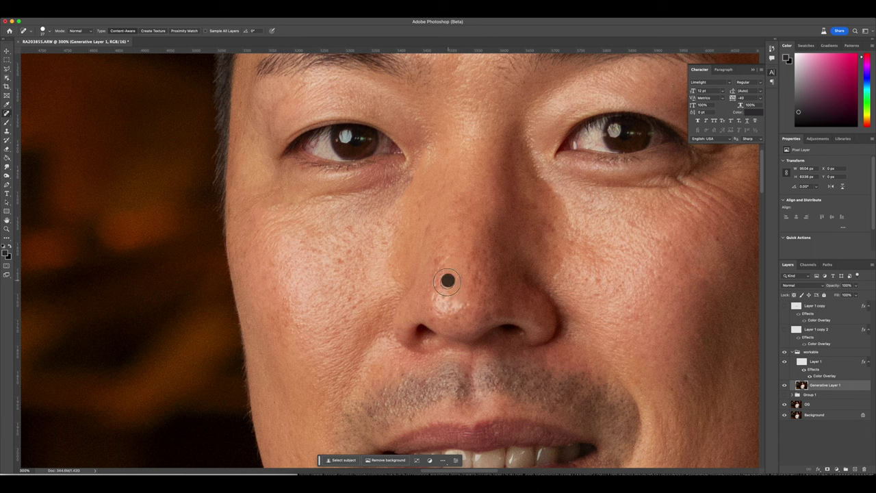
mouse_move(443, 258)
mouse_down()
mouse_move(430, 291)
mouse_move(448, 305)
mouse_up()
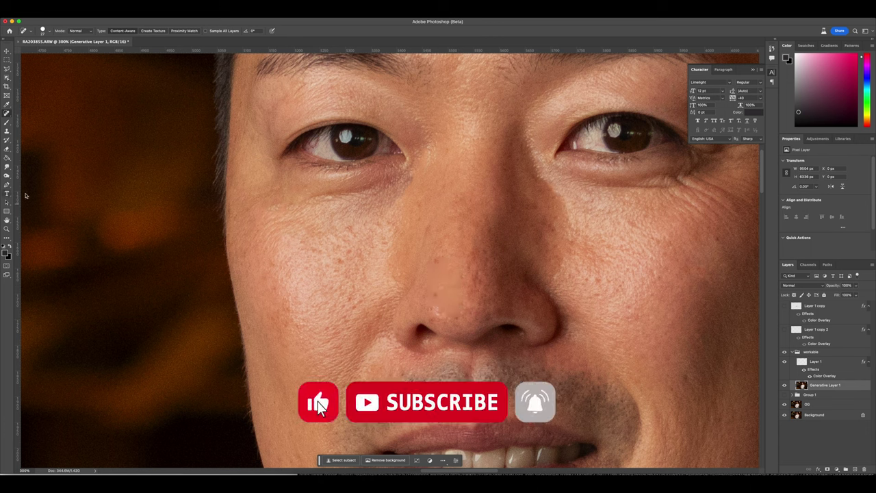
- Examine the healed skin in the wider portrait and again close up on the face
scroll(475, 260, right, 6)
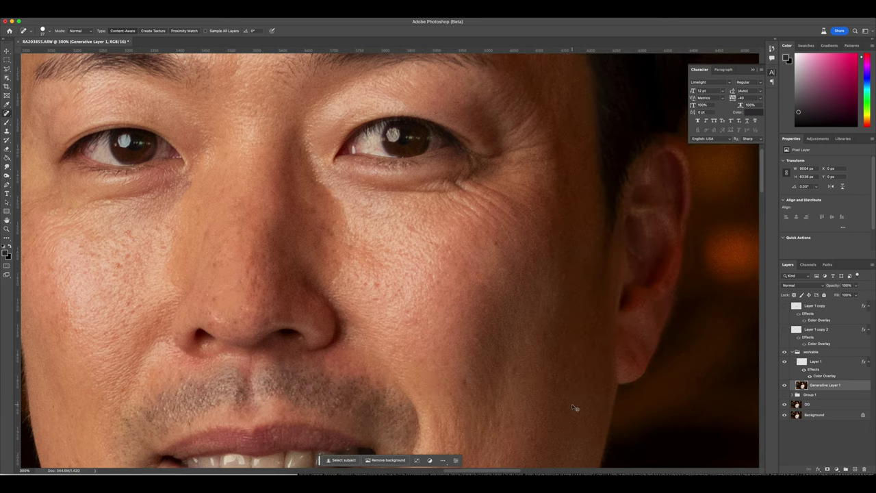
key(super+minus)
key(super+minus)
key(super+minus)
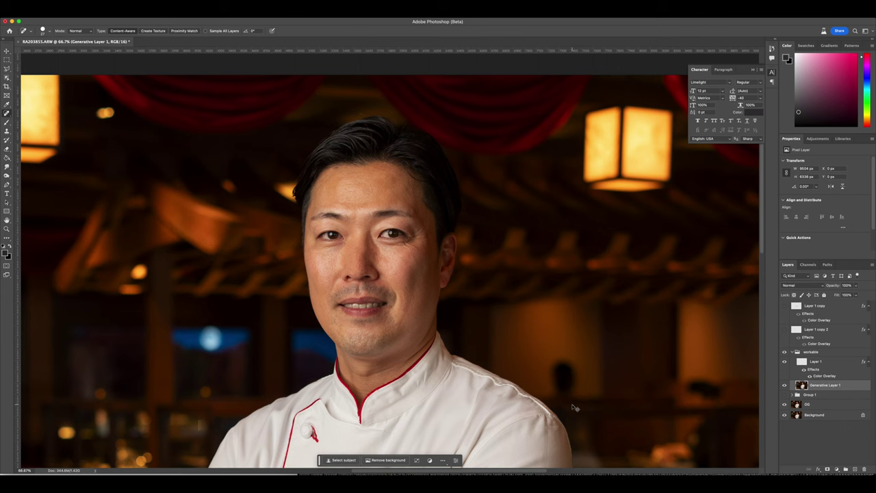
key(super+minus)
key(super+minus)
key(super+equal)
key(super+equal)
key(super+equal)
key(super+equal)
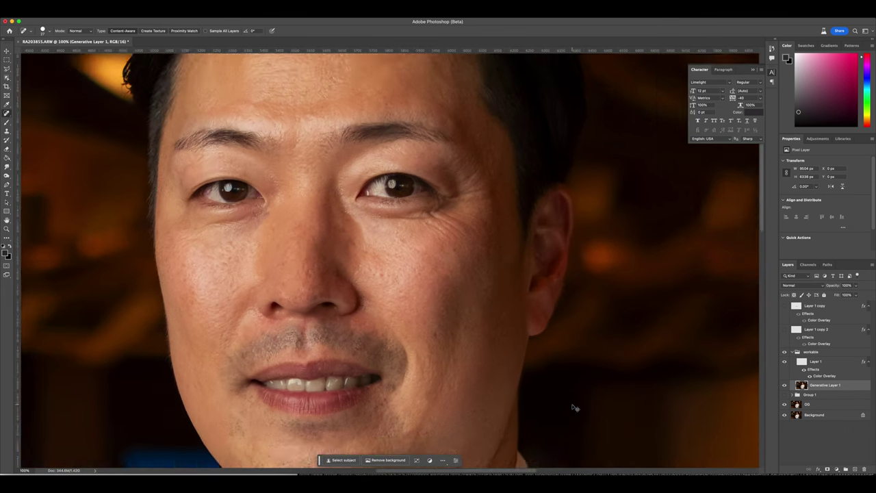
- Create a layer named "eeys glow" and paint both eyes with a small, soft white brush at 22% opacity
key(super+shift+n)
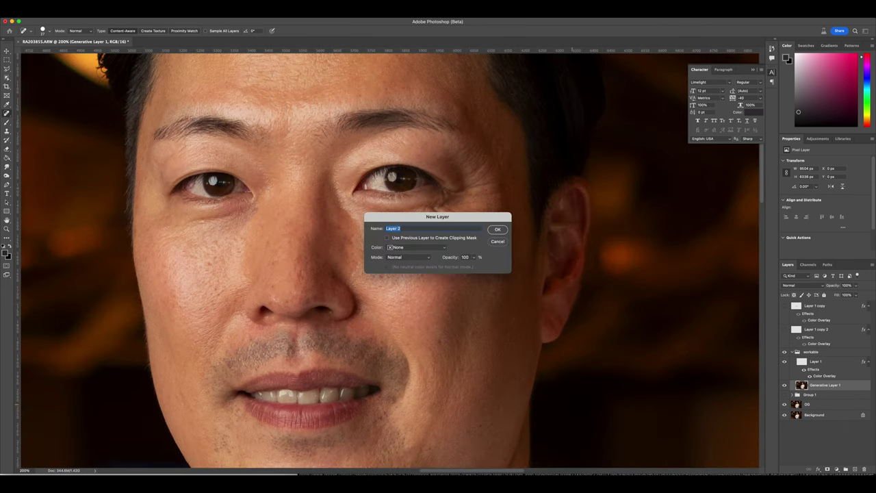
key(Return)
key(b)
click(3, 246)
click(10, 245)
right_click(323, 253)
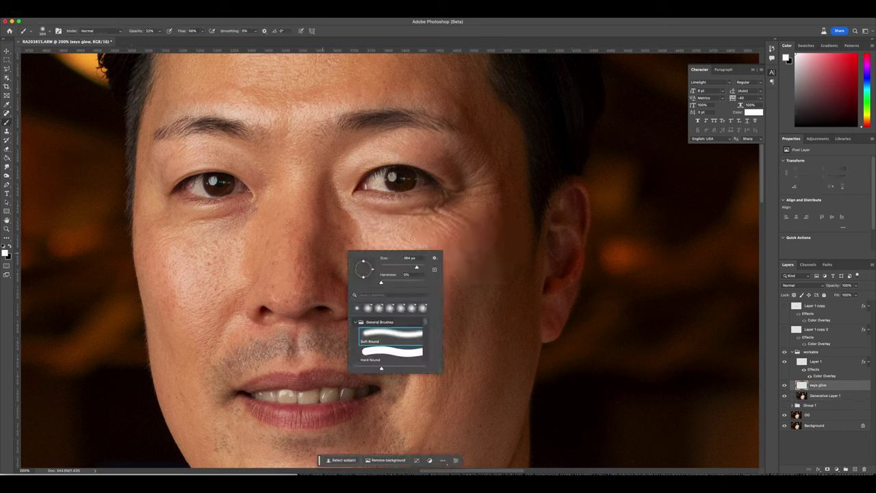
click(388, 267)
click(216, 188)
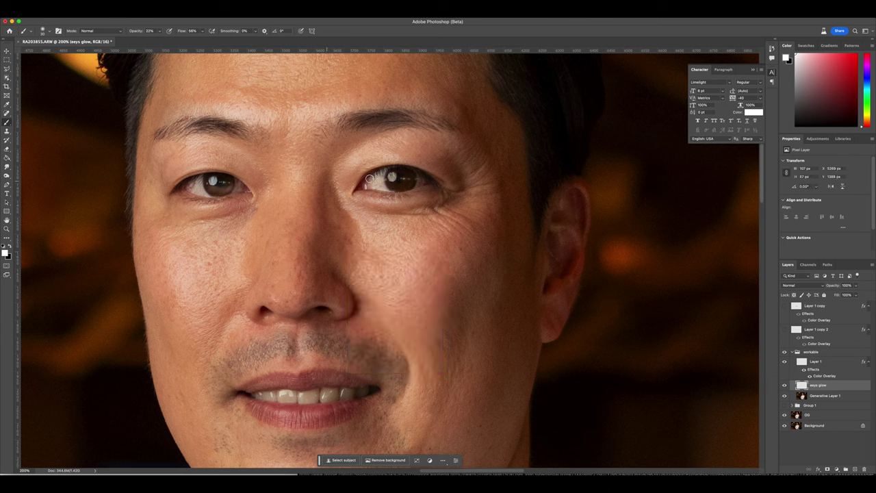
drag(409, 184, 391, 183)
- Set the eeys glow layer's blend mode to Overlay and duplicate the layer
click(787, 284)
click(802, 373)
key(ctrl+j)
key(ctrl+0)
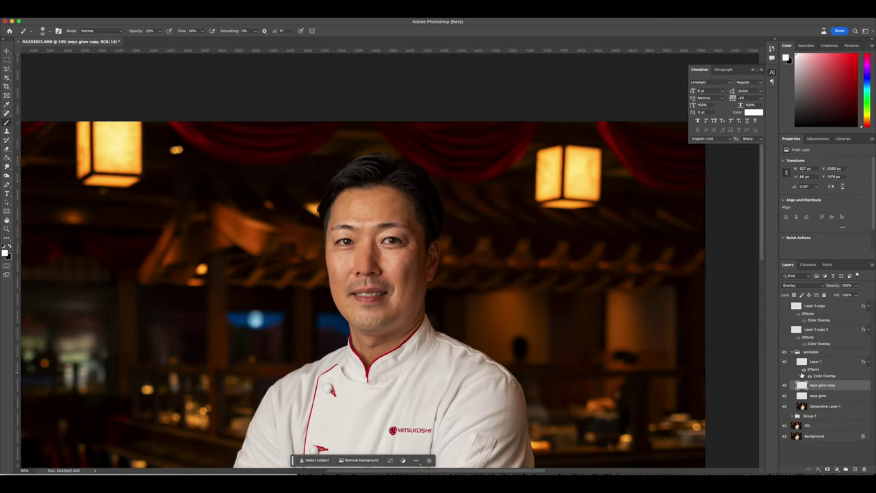
key(ctrl+minus)
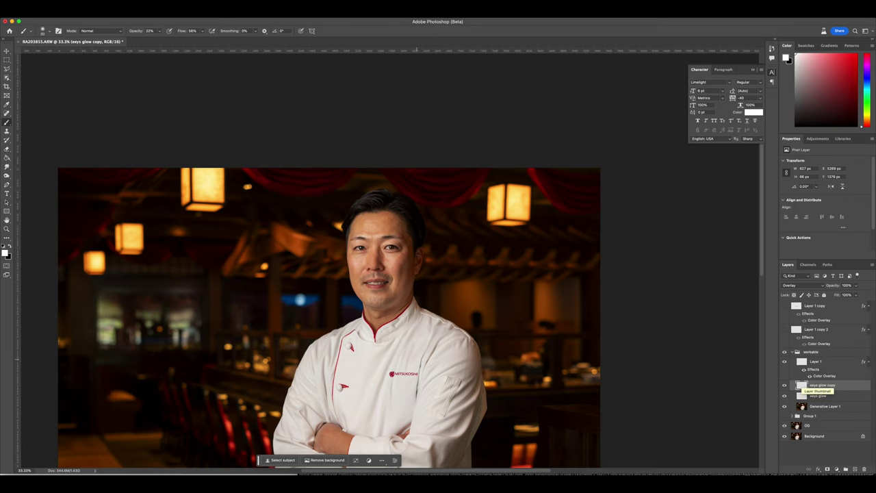
- Lasso the dark silhouette near the right edge of the photo on Generative Layer 1 and generate a fill with the prompt "remove"
scroll(677, 302, down, 1)
click(824, 406)
key(l)
key(Return)
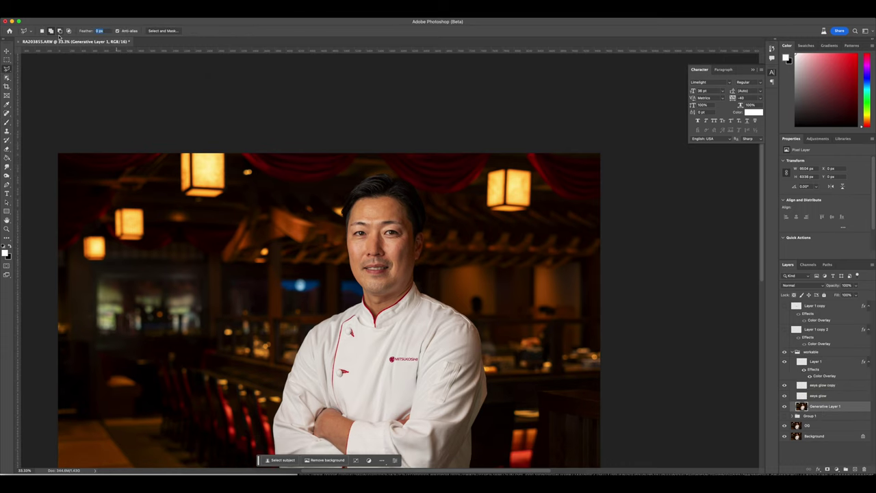
mouse_move(554, 306)
mouse_down()
mouse_move(558, 316)
mouse_move(535, 318)
mouse_move(540, 303)
mouse_up()
click(495, 329)
text(remove)
key(Return)
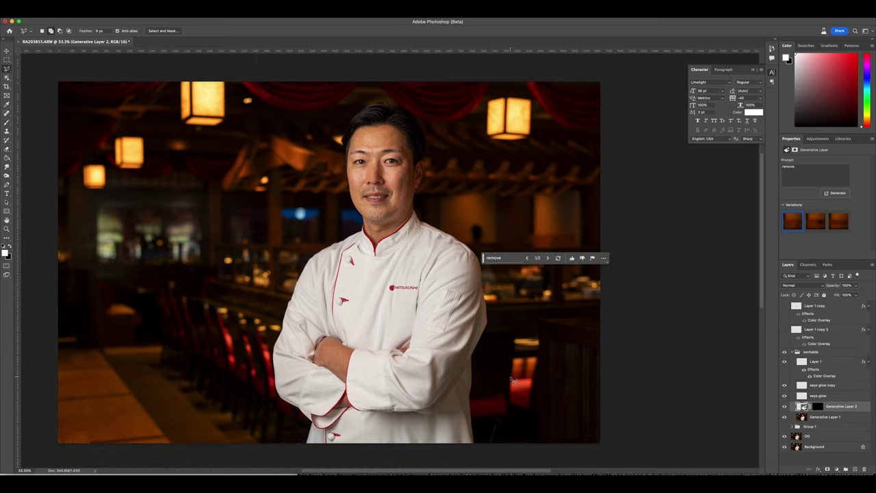
- Lasso the silhouetted figure just beside the chef's shoulder and generate a fill with the prompt "remove"
mouse_move(491, 215)
mouse_down()
mouse_move(493, 250)
mouse_move(473, 249)
mouse_move(460, 217)
mouse_up()
click(421, 256)
text(remove)
key(Return)
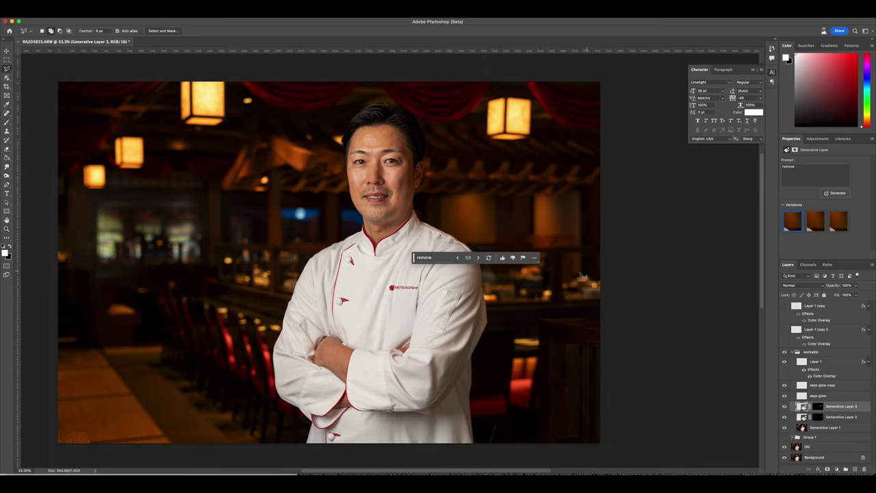
- Lasso the blurred person behind the counter, generate a fill with the prompt "remove" and choose the second variation
scroll(570, 296, up, 1)
scroll(570, 296, up, 1)
key(super+plus)
key(super+plus)
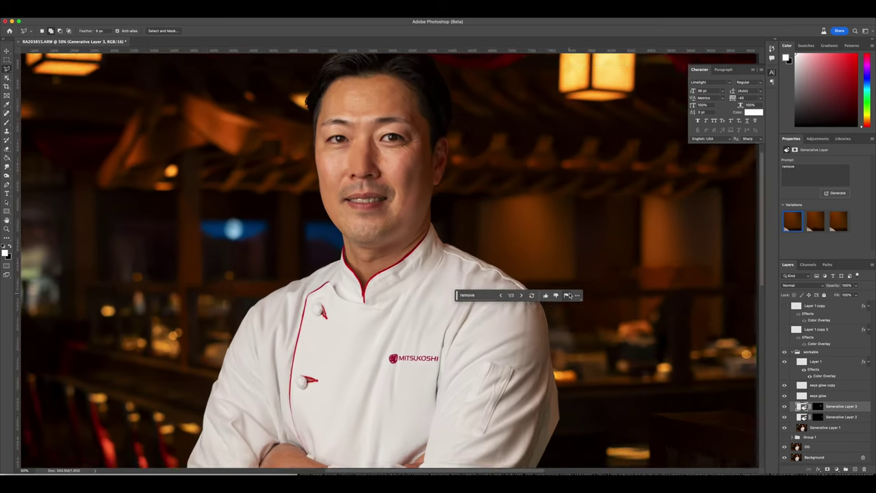
drag(605, 326, 486, 349)
mouse_move(592, 326)
mouse_down()
mouse_move(591, 390)
mouse_move(569, 370)
mouse_move(528, 374)
mouse_move(524, 350)
mouse_move(592, 326)
mouse_up()
click(506, 399)
text(remove)
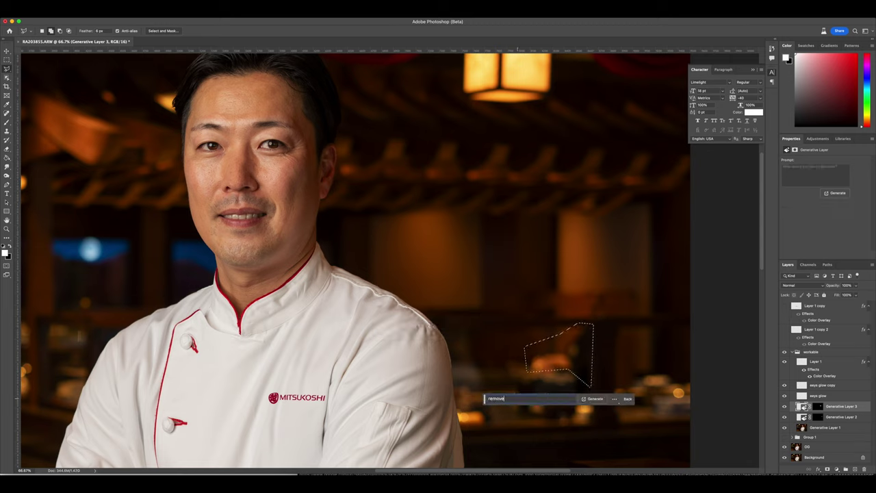
key(Return)
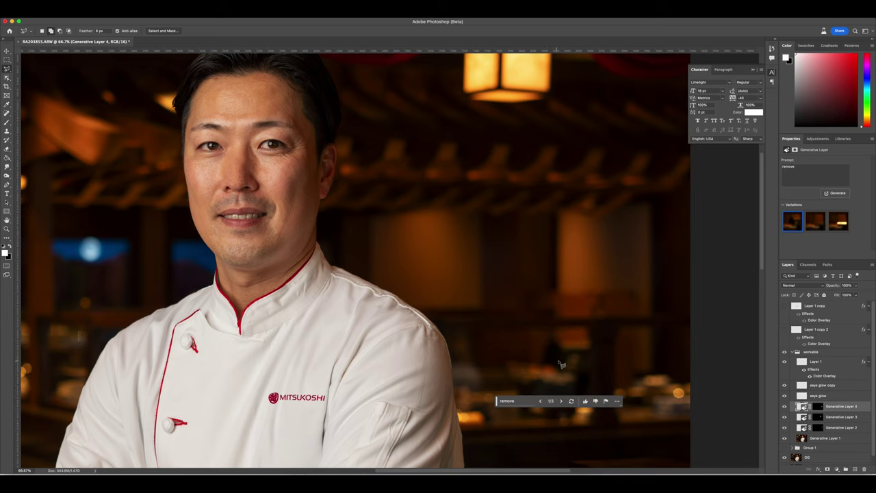
click(819, 225)
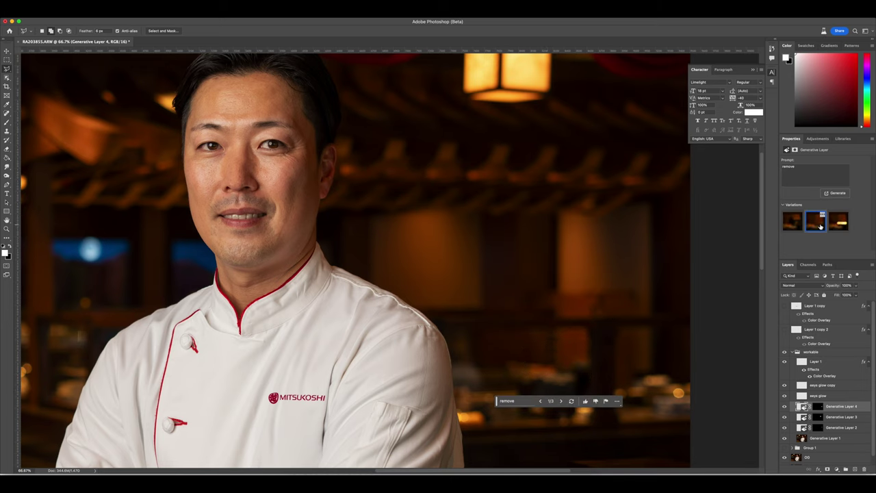
- Use the third variation for Generative Layer 2 and merge Generative Layers 1 to 4 into one layer
key(super+minus)
key(super+minus)
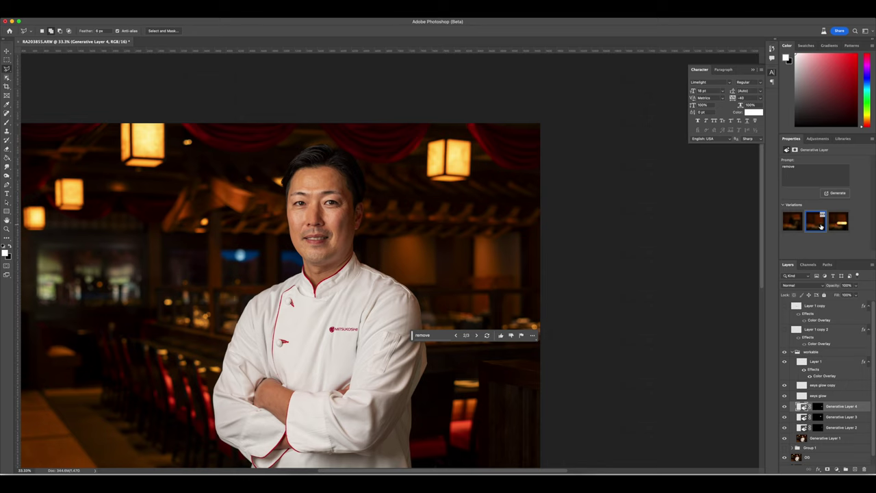
click(846, 416)
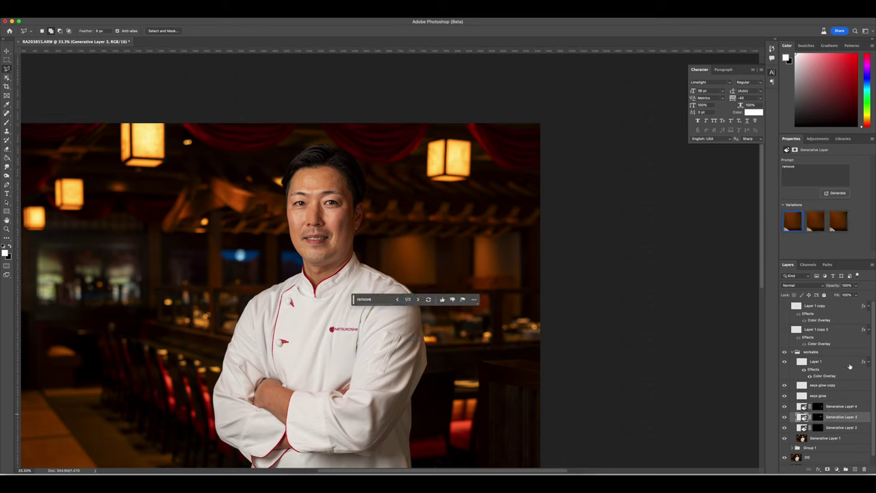
click(843, 427)
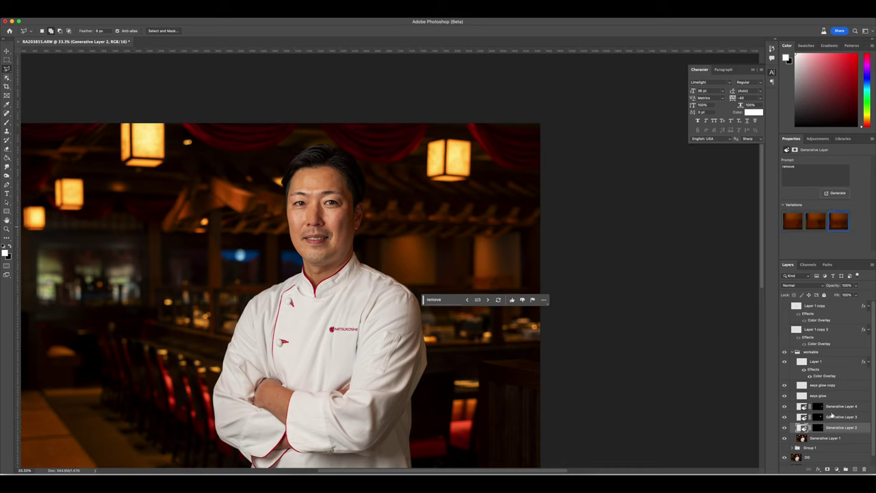
shift+click(833, 408)
right_click(833, 408)
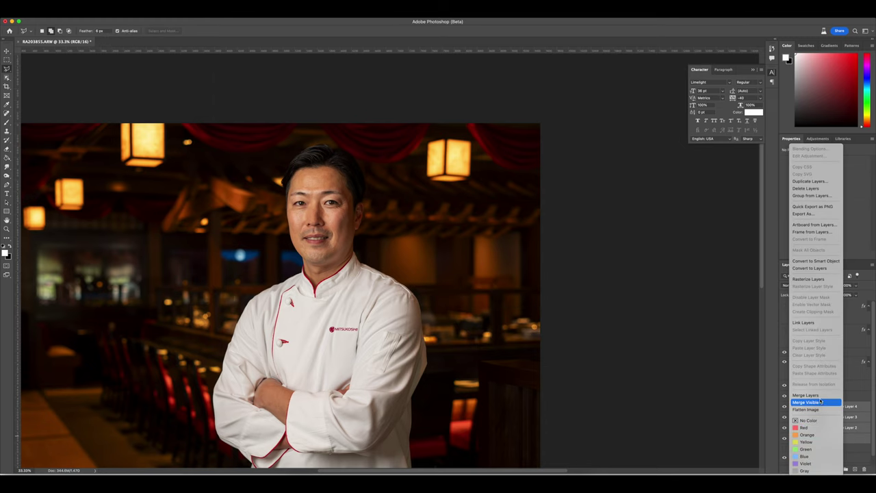
scroll(506, 289, down, 1)
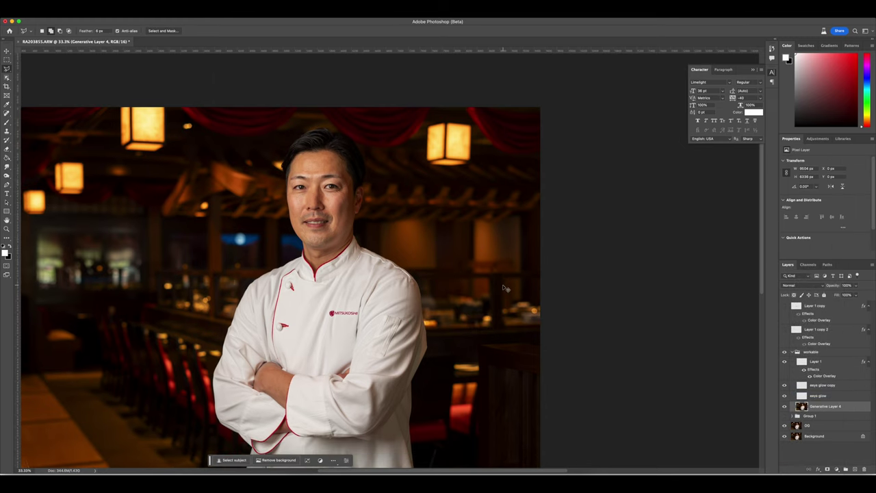
- Smooth the outer sleeve outline below the jacket's arm pocket in Liquify using a warp brush of size 340
key(super+minus)
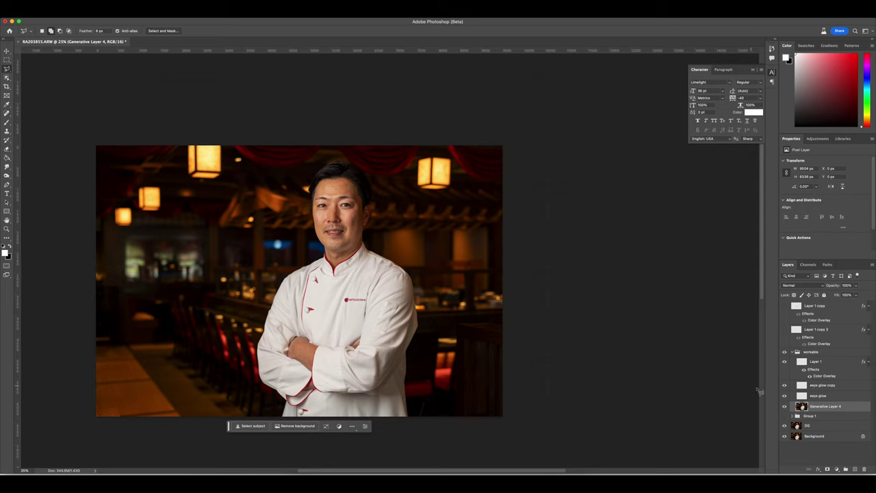
click(173, 13)
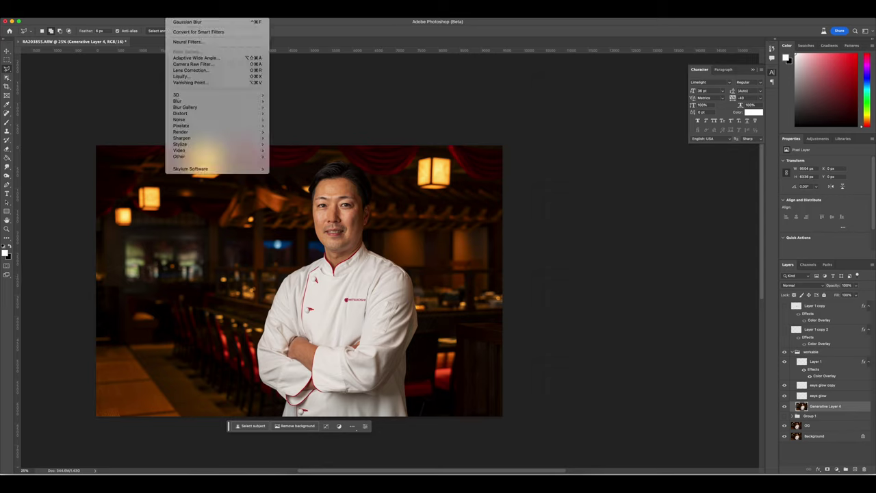
click(195, 76)
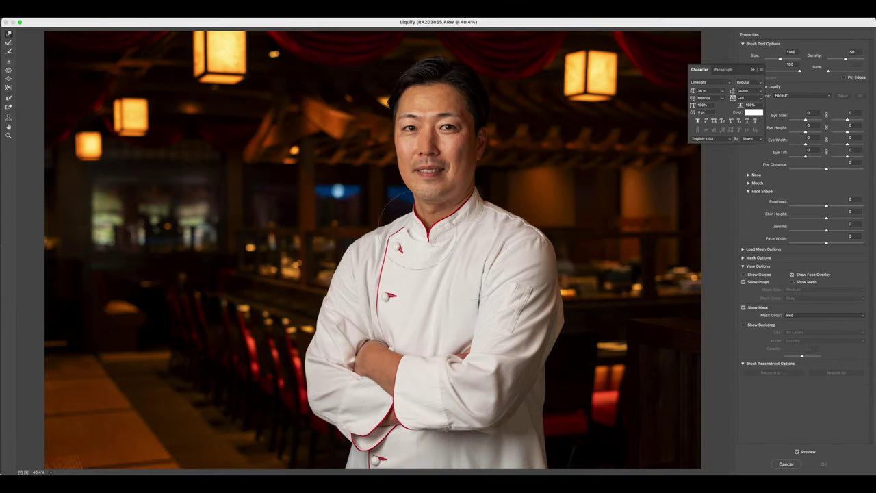
key(super+plus)
key(super+plus)
drag(540, 286, 377, 270)
key(bracketleft)
key(bracketleft)
key(bracketleft)
key(bracketleft)
key(bracketleft)
key(bracketleft)
drag(524, 354, 524, 362)
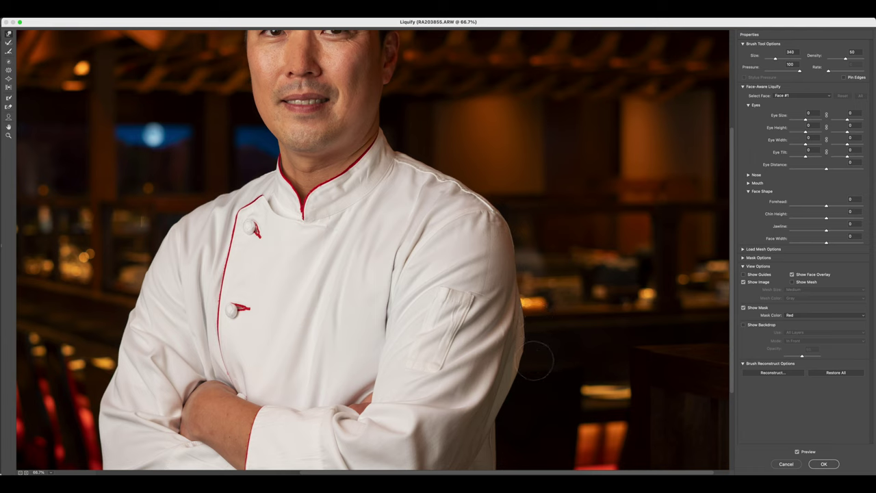
click(823, 463)
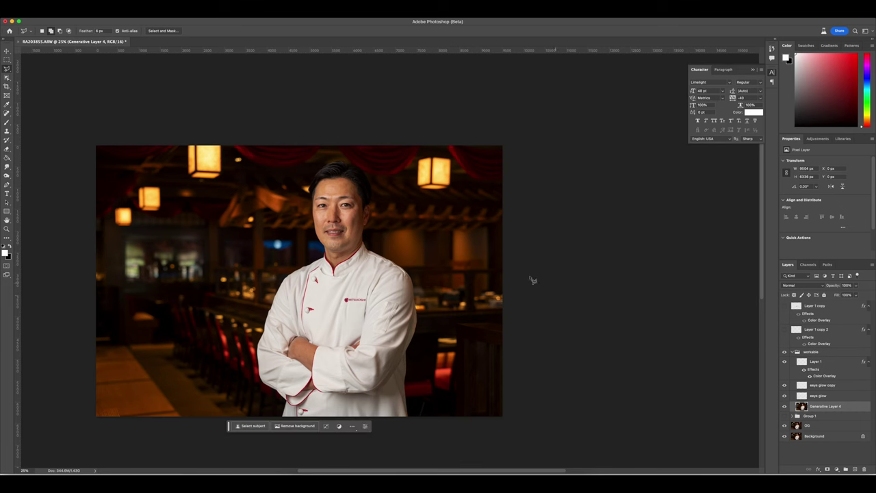
- Switch to the Move tool and inspect the retouched chef and cleaned background at several magnifications
key(v)
key(super+plus)
key(super+plus)
key(super+plus)
key(super+plus)
key(super+minus)
key(super+minus)
scroll(470, 306, up, 5)
scroll(469, 306, left, 4)
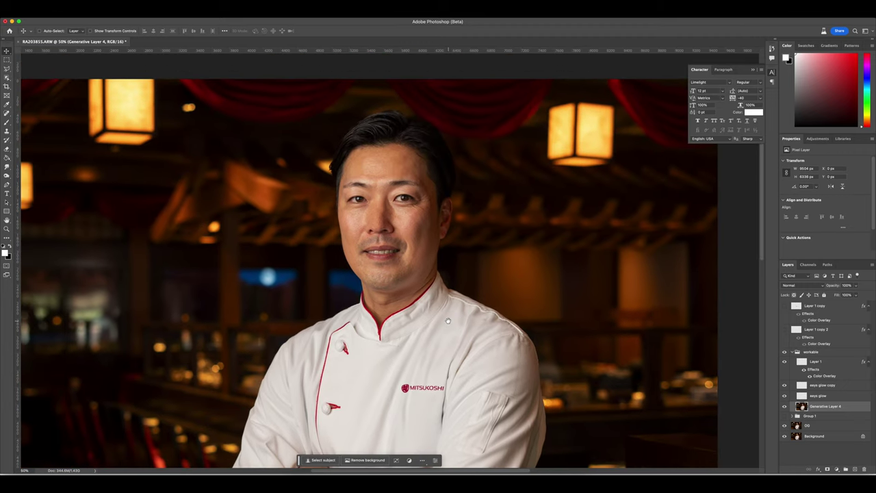
drag(419, 299, 438, 323)
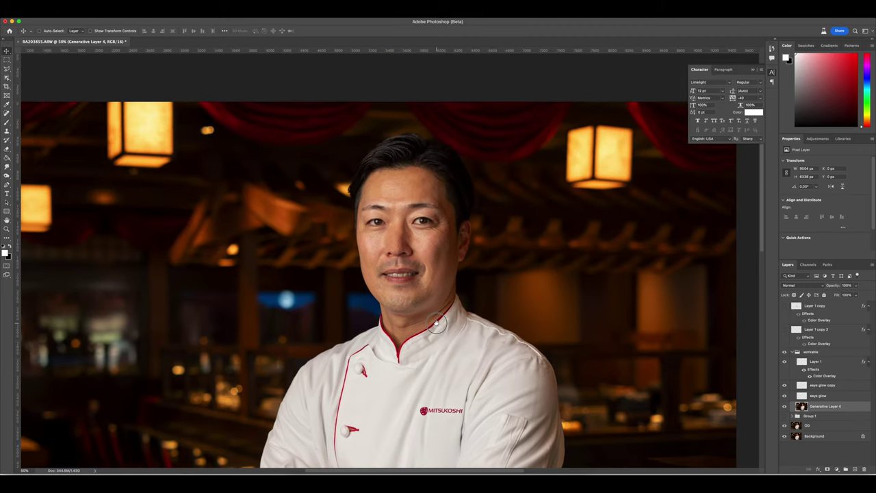
- Smooth the fine horizontal lines and a small blemish on the chef's forehead on Generative Layer 4 with the content-aware Spot Healing Brush
scroll(506, 327, up, 3)
key(super+plus)
key(super+plus)
scroll(509, 320, up, 2)
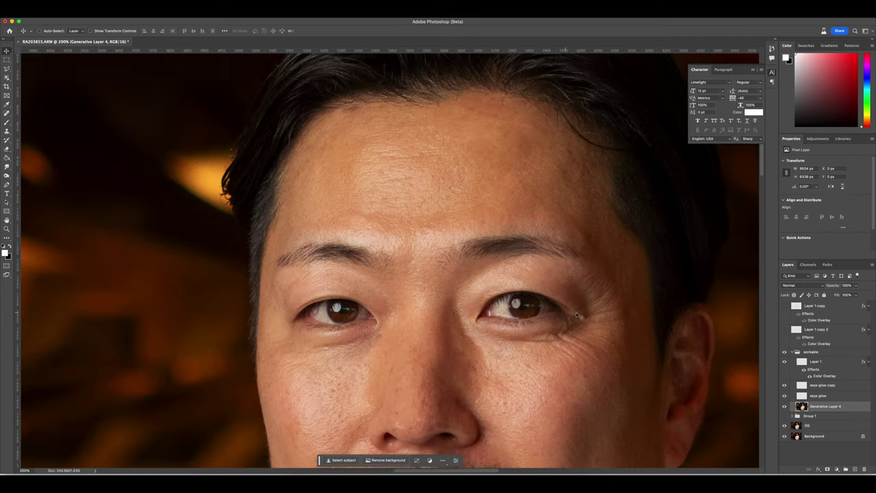
key(j)
drag(442, 150, 351, 151)
drag(430, 176, 357, 195)
drag(434, 205, 351, 206)
drag(404, 149, 347, 150)
click(495, 114)
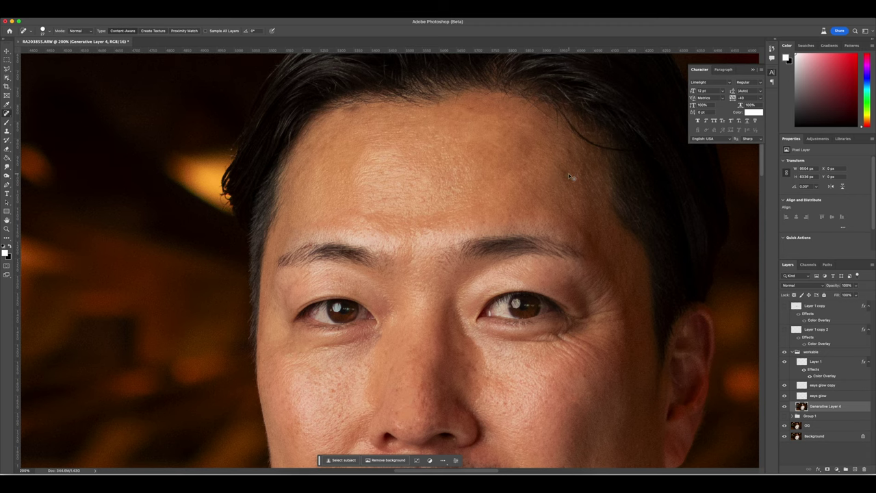
- Duplicate the original Background layer to the top of the layer stack, above Layer 1 copy
key(ctrl+minus)
key(ctrl+minus)
key(ctrl+minus)
key(ctrl+minus)
key(ctrl+minus)
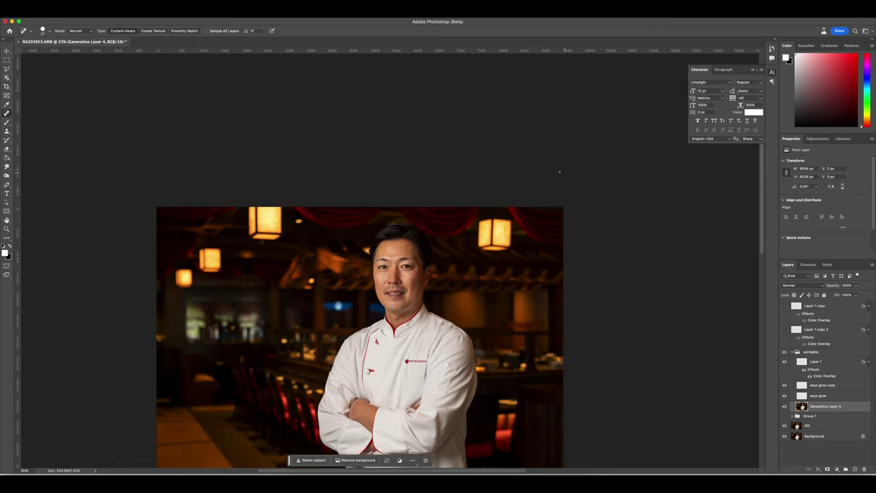
scroll(565, 172, down, 3)
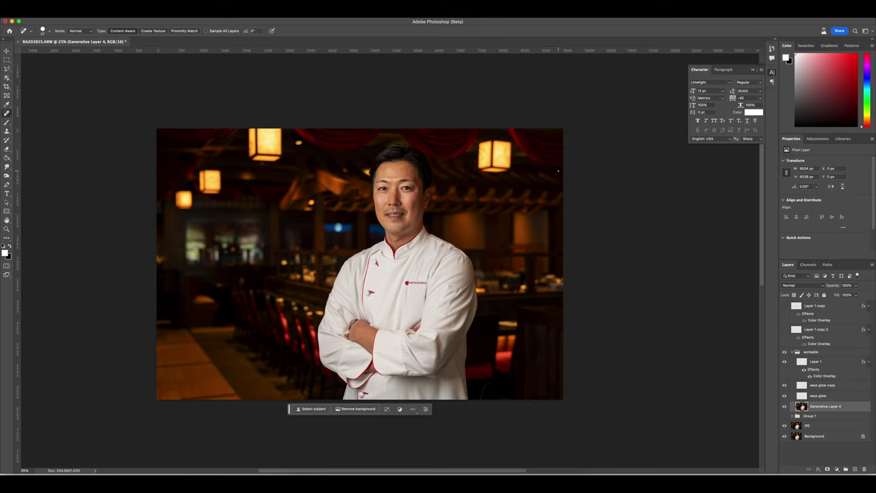
drag(820, 440, 821, 307)
- Toggle the visibility of the Background copy repeatedly to compare the original photo with the retouched portrait
click(785, 305)
click(785, 306)
click(785, 306)
click(785, 306)
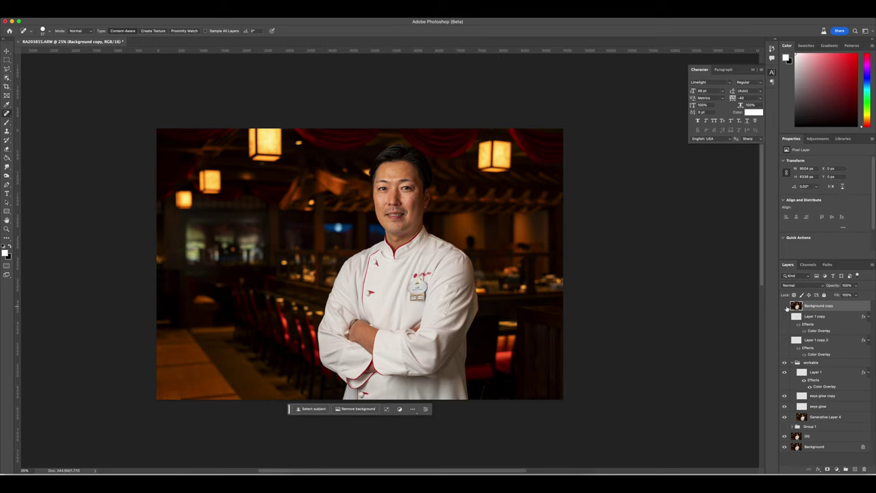
click(785, 306)
click(785, 306)
click(786, 307)
click(785, 306)
click(785, 306)
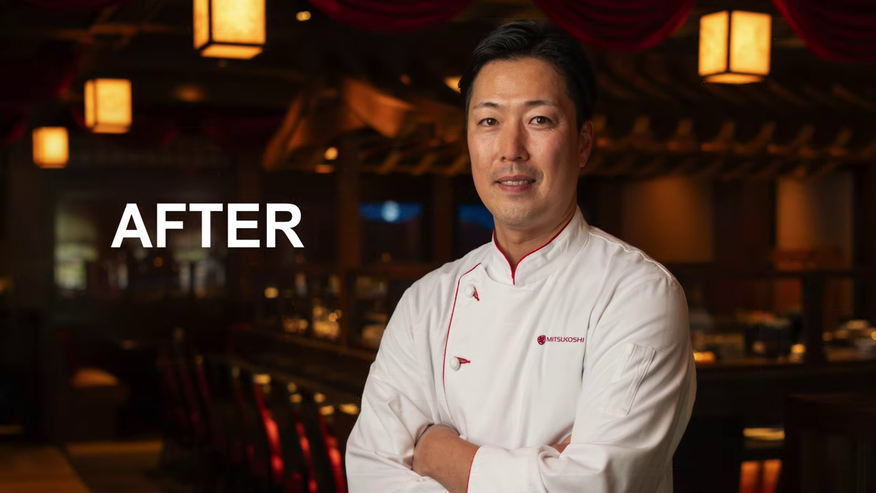